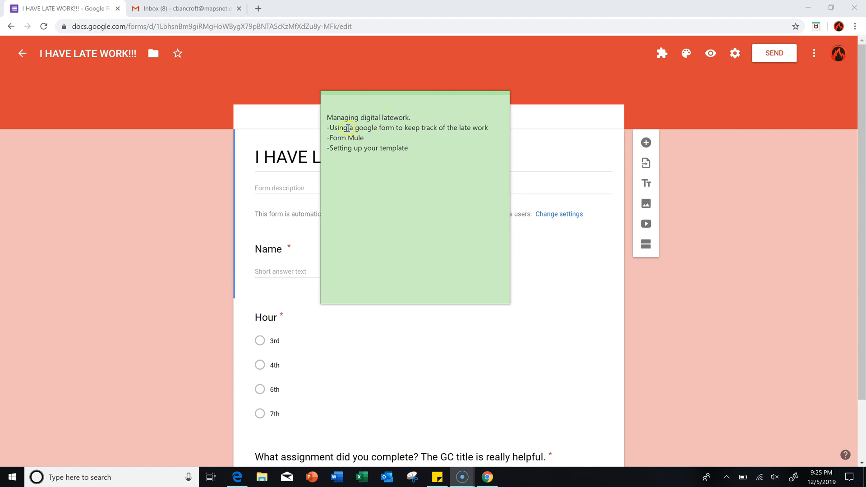
- Review the agenda note's Google Form, Form Mule and template lines, then bring the form forward
{"action": "left_click", "coordinate": [330, 128]}
{"action": "left_click", "coordinate": [488, 128]}
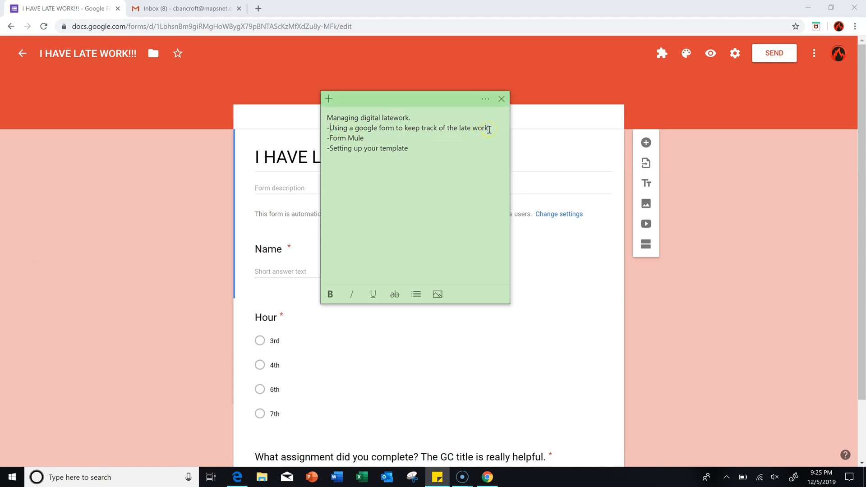
{"action": "left_click_drag", "start_coordinate": [328, 138], "coordinate": [368, 138]}
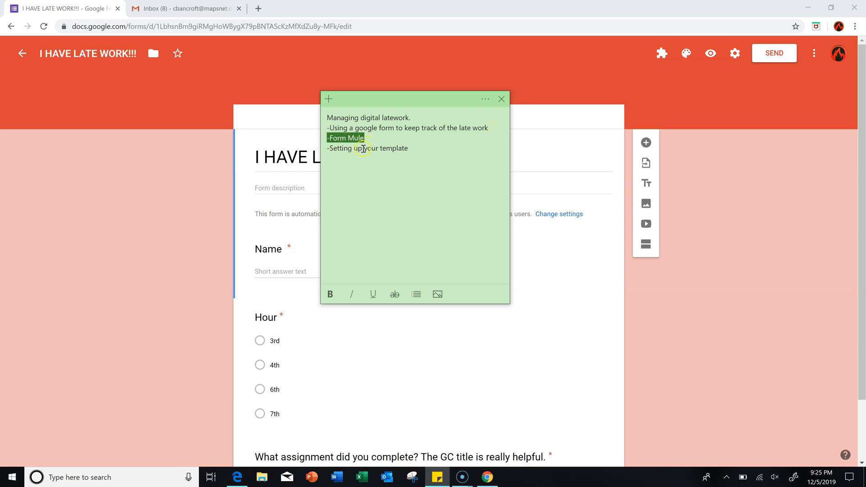
{"action": "left_click_drag", "start_coordinate": [328, 150], "coordinate": [406, 149]}
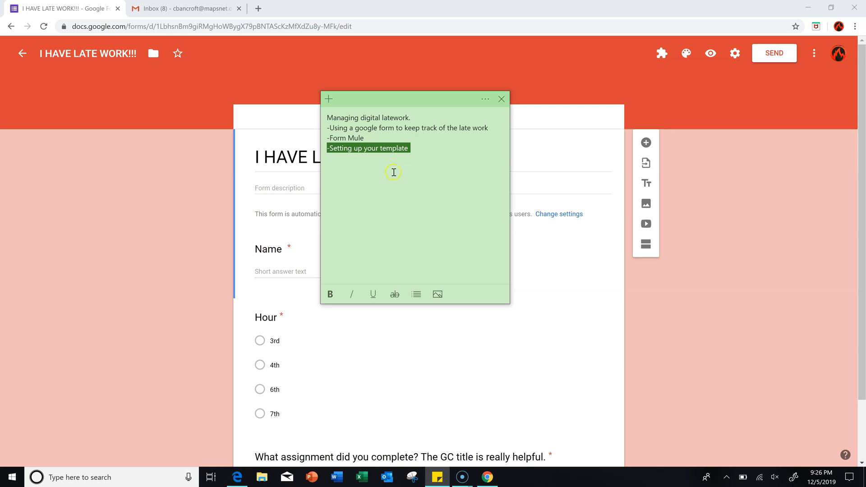
{"action": "left_click", "coordinate": [545, 304]}
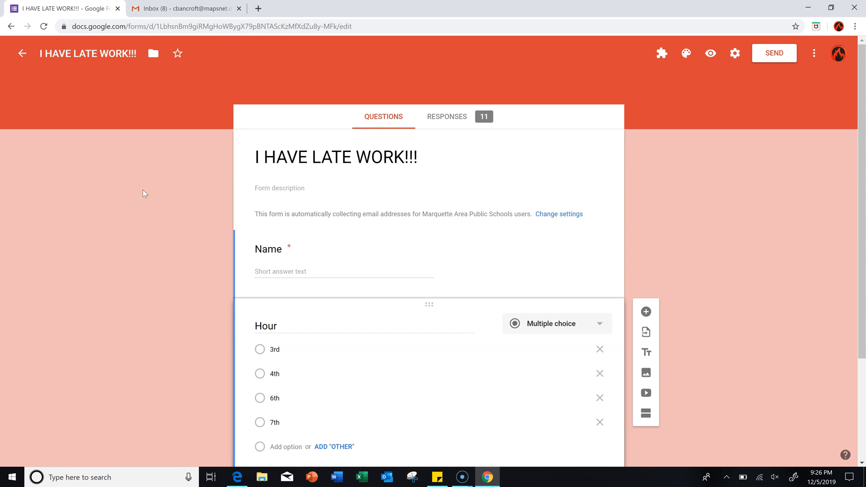
{"action": "scroll", "coordinate": [651, 190], "scroll_direction": "down", "scroll_amount": 1}
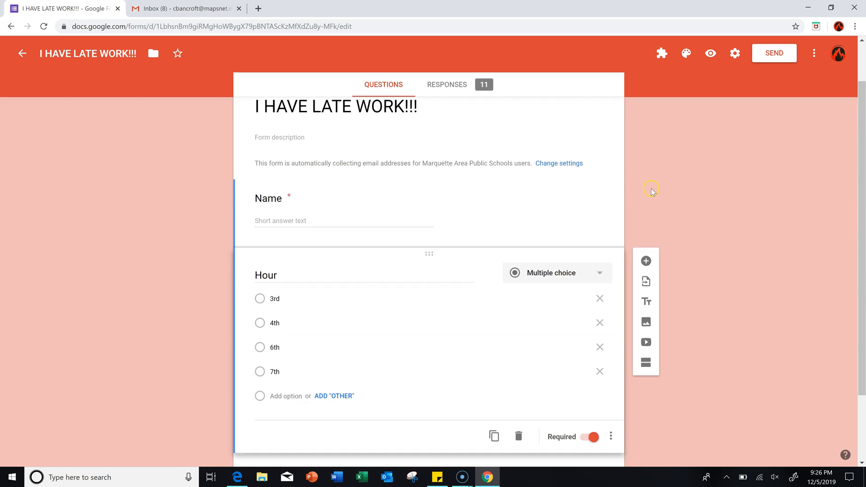
{"action": "scroll", "coordinate": [650, 190], "scroll_direction": "down", "scroll_amount": 2}
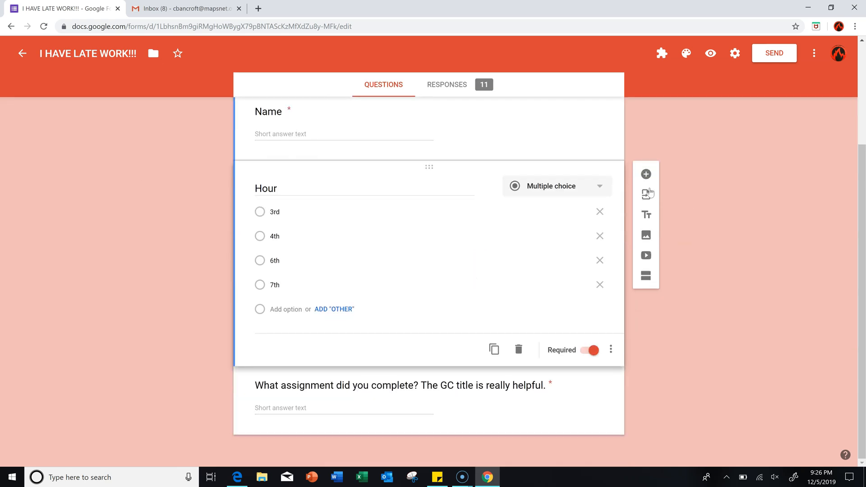
{"action": "scroll", "coordinate": [650, 191], "scroll_direction": "up", "scroll_amount": 2}
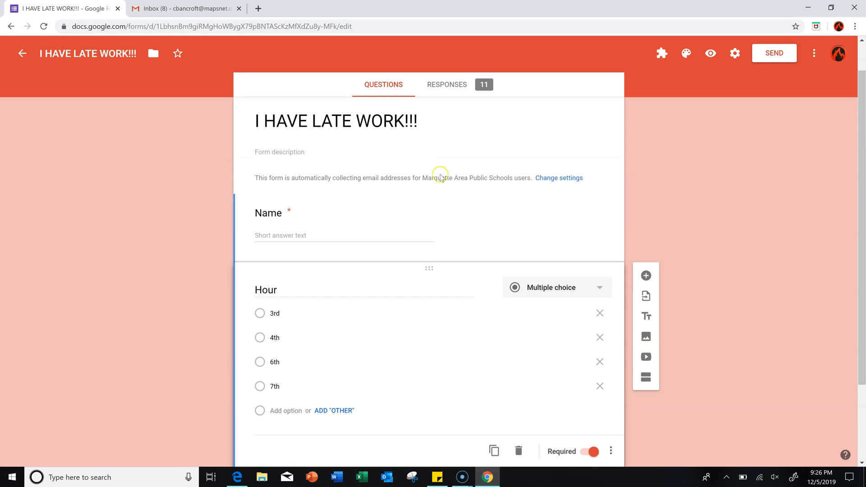
{"action": "left_click", "coordinate": [530, 150]}
{"action": "left_click", "coordinate": [515, 121]}
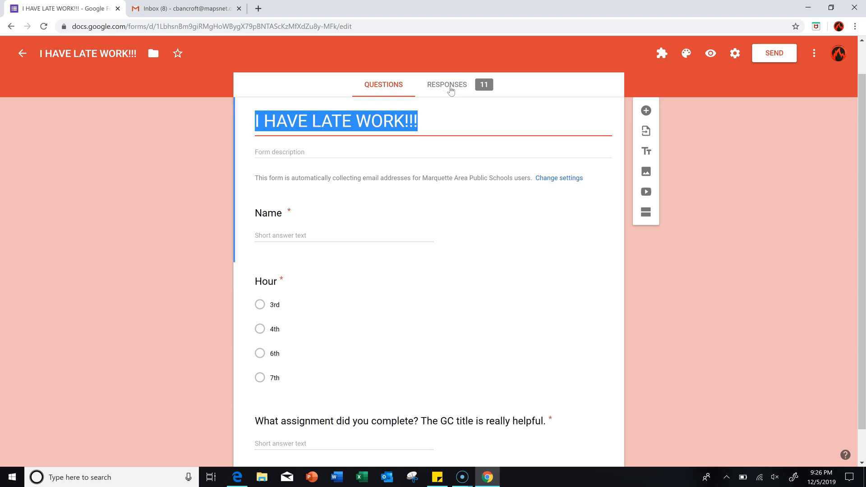
{"action": "scroll", "coordinate": [442, 167], "scroll_direction": "down", "scroll_amount": 1}
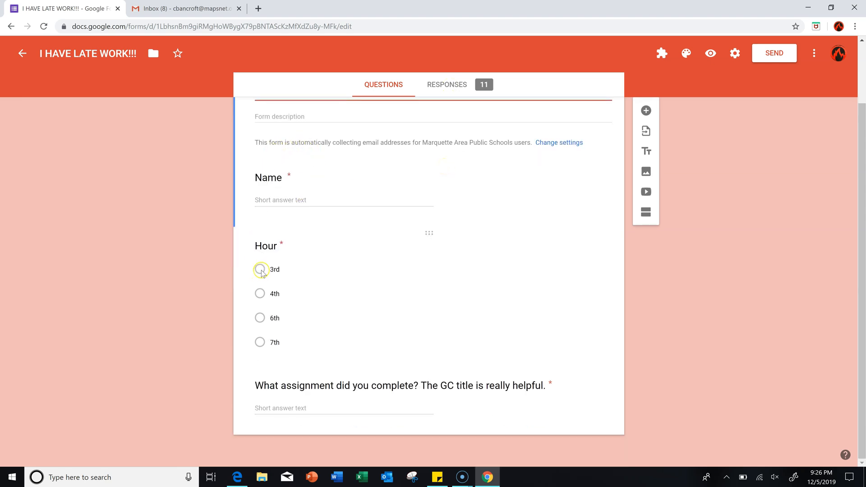
{"action": "scroll", "coordinate": [283, 234], "scroll_direction": "up", "scroll_amount": 1}
{"action": "scroll", "coordinate": [283, 234], "scroll_direction": "down", "scroll_amount": 1}
{"action": "scroll", "coordinate": [451, 175], "scroll_direction": "up", "scroll_amount": 2}
- Check the 11 responses and their linked spreadsheet, then return to the form's response summary
{"action": "left_click", "coordinate": [446, 120]}
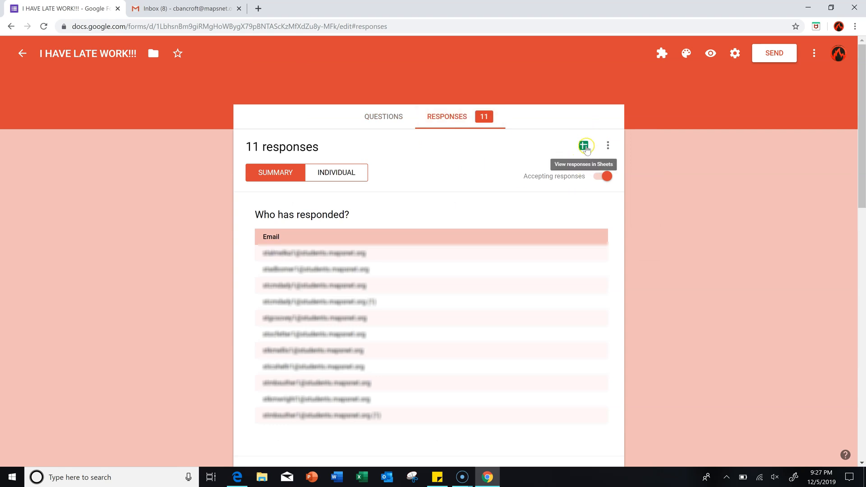
{"action": "left_click", "coordinate": [584, 147]}
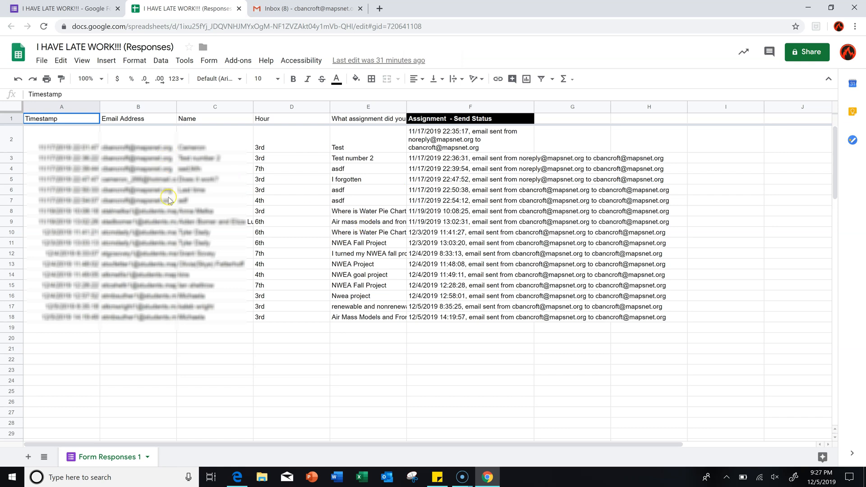
{"action": "left_click", "coordinate": [239, 8]}
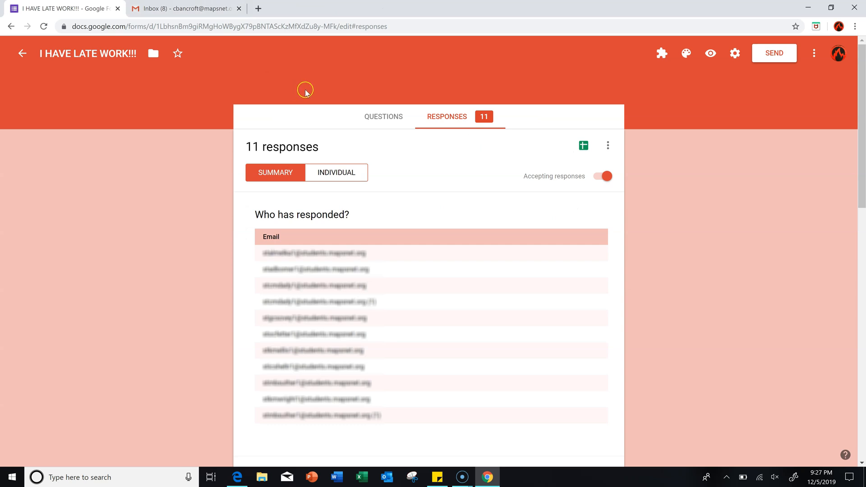
- Make a copy of the I HAVE LATE WORK!!! form from the More menu
{"action": "left_click", "coordinate": [814, 54]}
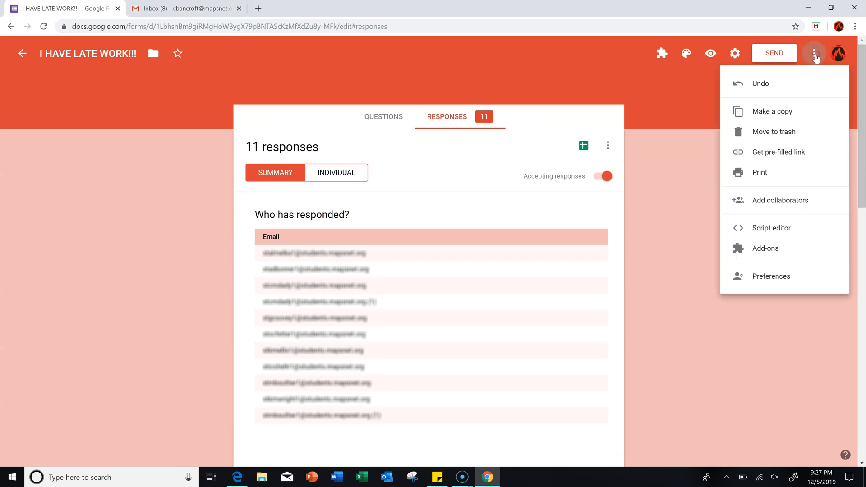
{"action": "left_click", "coordinate": [753, 116]}
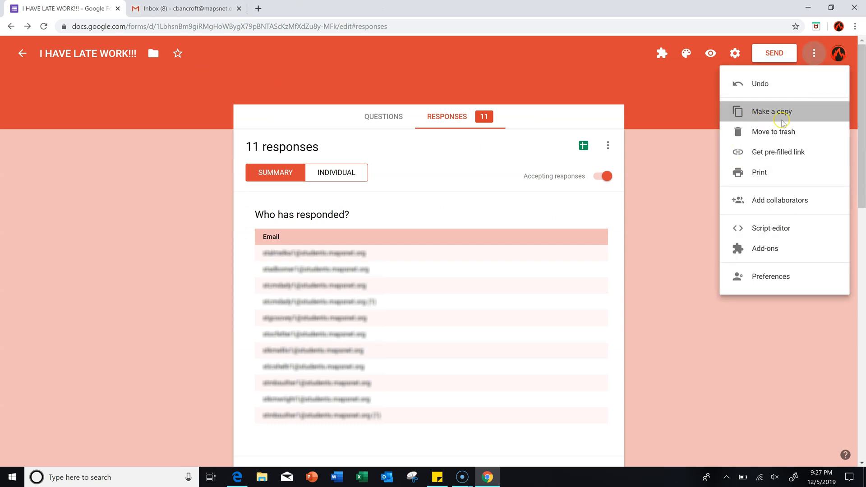
{"action": "left_click", "coordinate": [399, 305]}
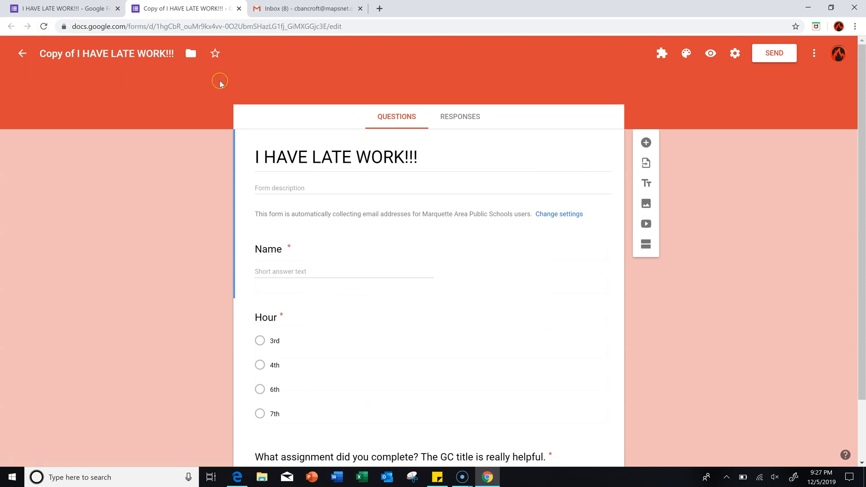
- Create a new responses spreadsheet for the copied form from its Responses tab
{"action": "left_click", "coordinate": [467, 119]}
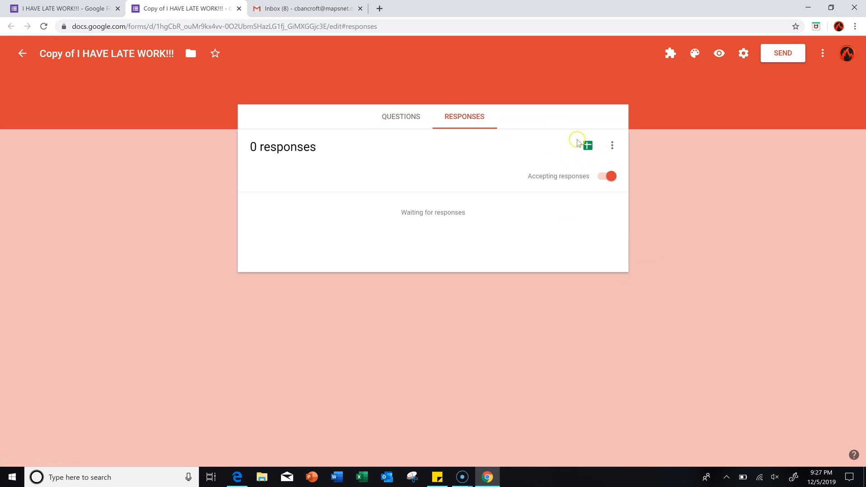
{"action": "left_click", "coordinate": [587, 147]}
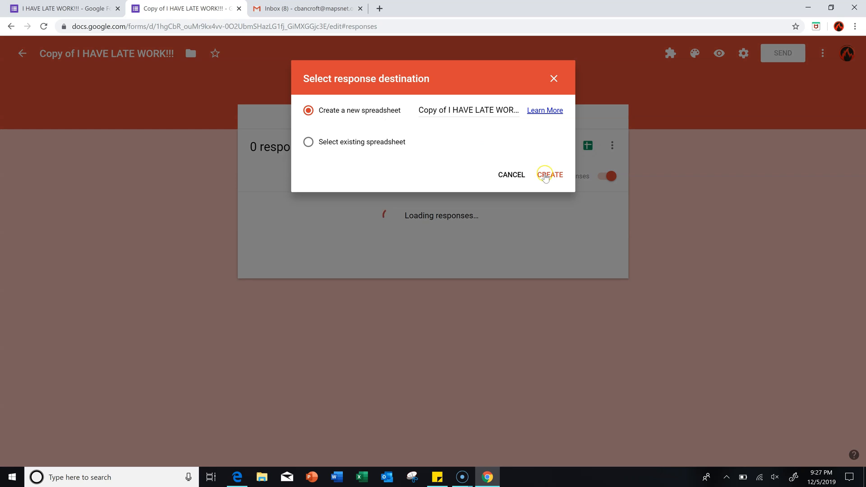
{"action": "left_click", "coordinate": [545, 176]}
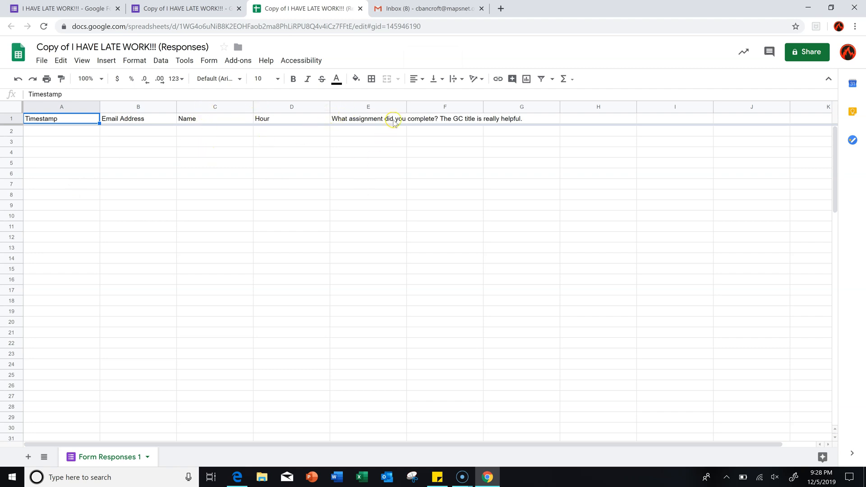
- Drag column E wider so the assignment question header shows in full
{"action": "left_click_drag", "start_coordinate": [407, 107], "coordinate": [530, 109]}
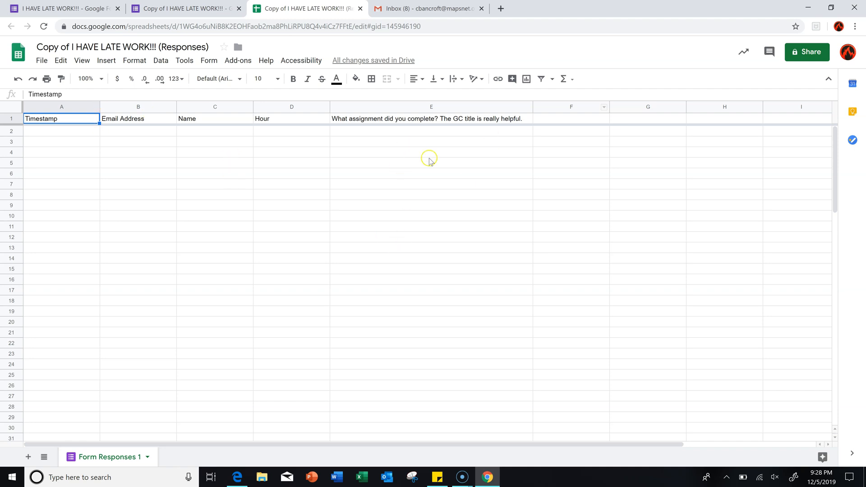
{"action": "left_click", "coordinate": [238, 62]}
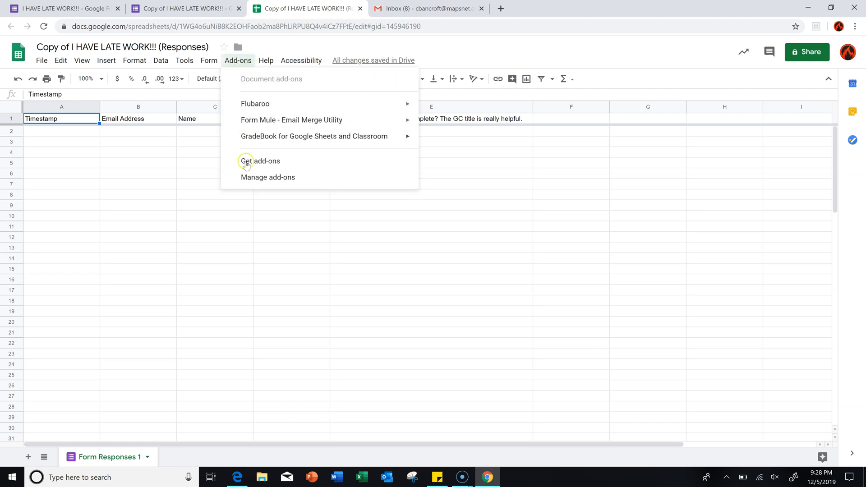
{"action": "left_click", "coordinate": [261, 162]}
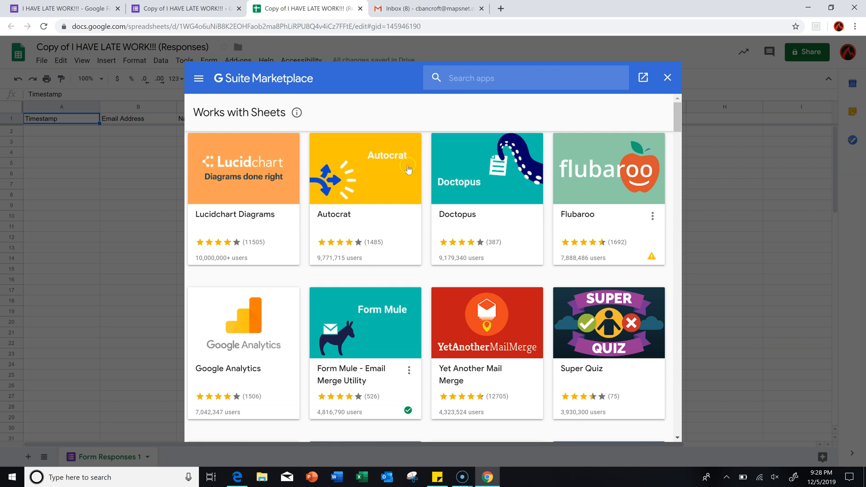
{"action": "left_click", "coordinate": [449, 79]}
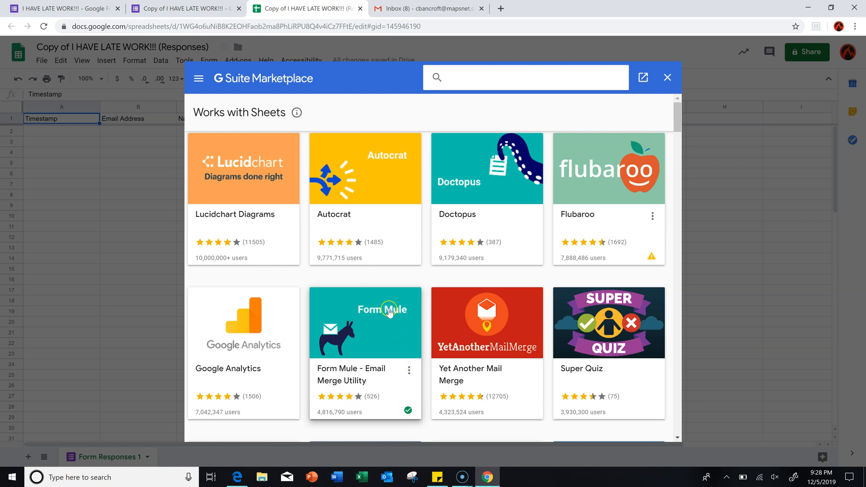
{"action": "left_click", "coordinate": [666, 77]}
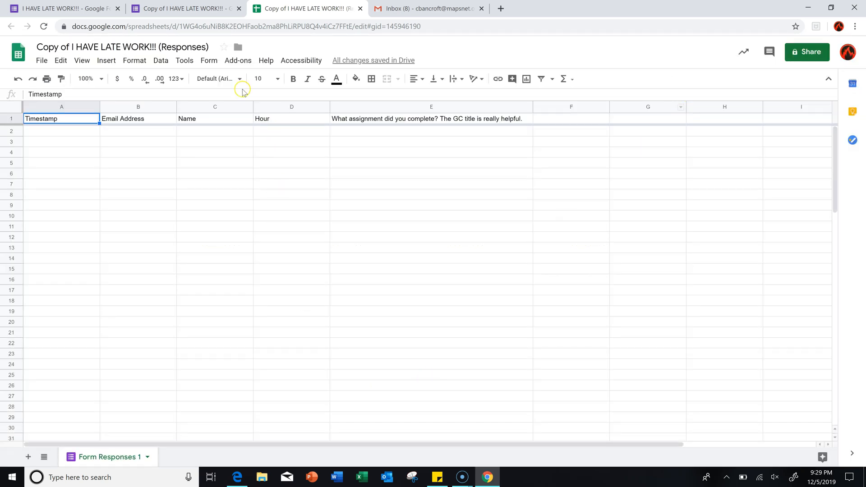
- Launch Form Mule - Email Merge Utility from the Add-ons menu
{"action": "left_click", "coordinate": [235, 63]}
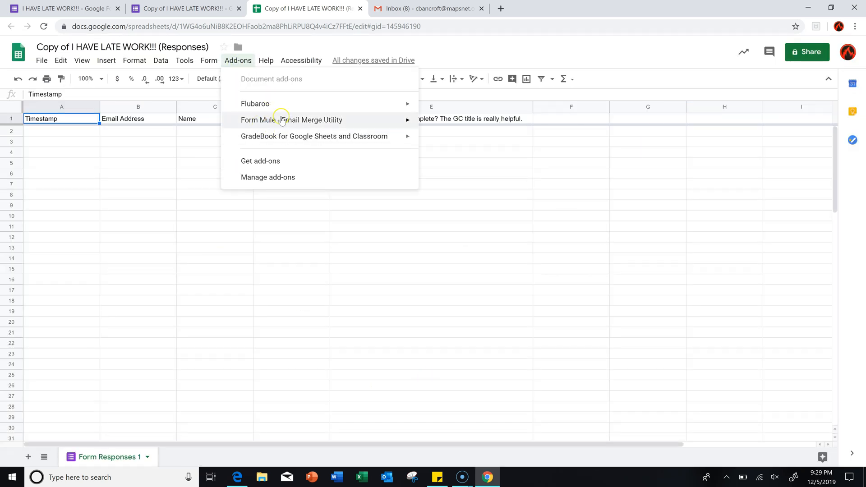
{"action": "mouse_move", "coordinate": [236, 126]}
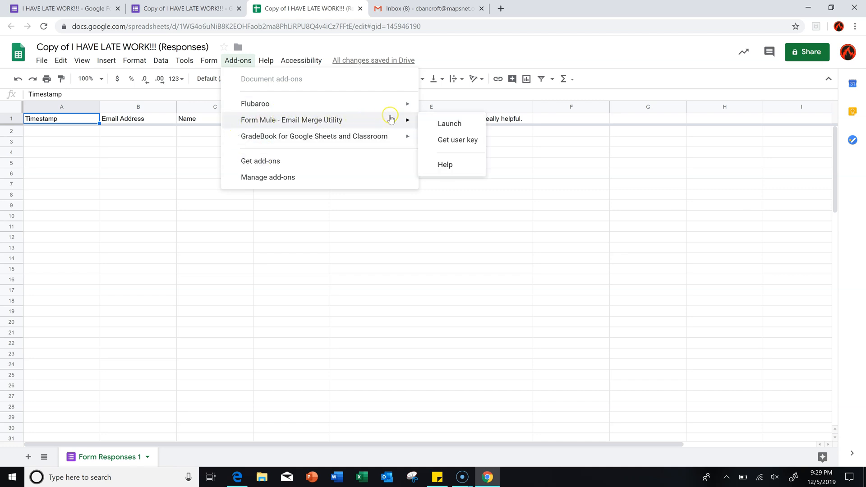
{"action": "left_click", "coordinate": [436, 124]}
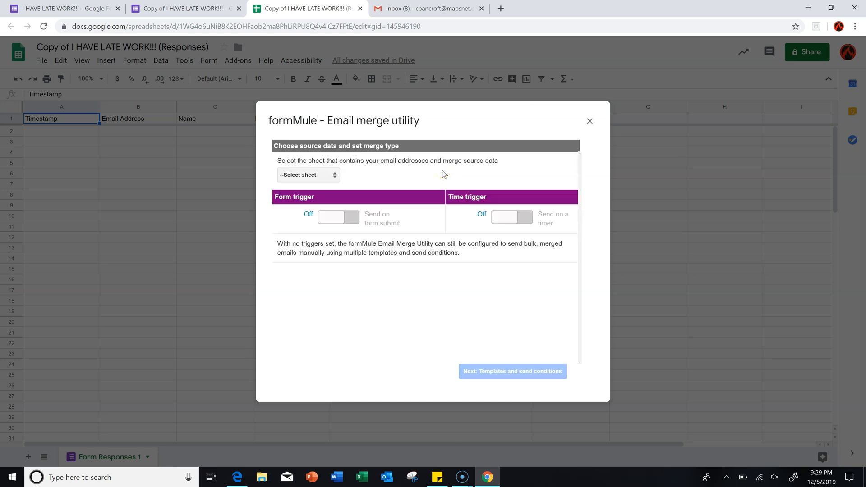
- Use Form Responses 1 as formMule's source with Form trigger on and Time trigger off
{"action": "left_click", "coordinate": [325, 175]}
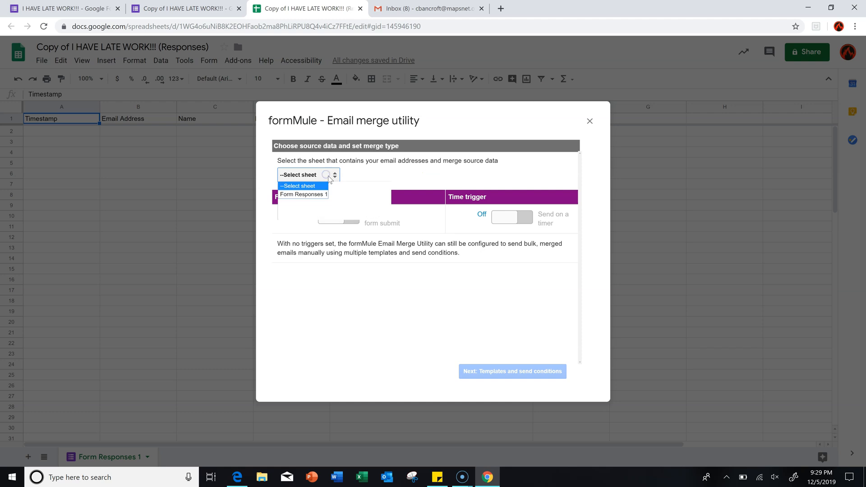
{"action": "left_click", "coordinate": [295, 195]}
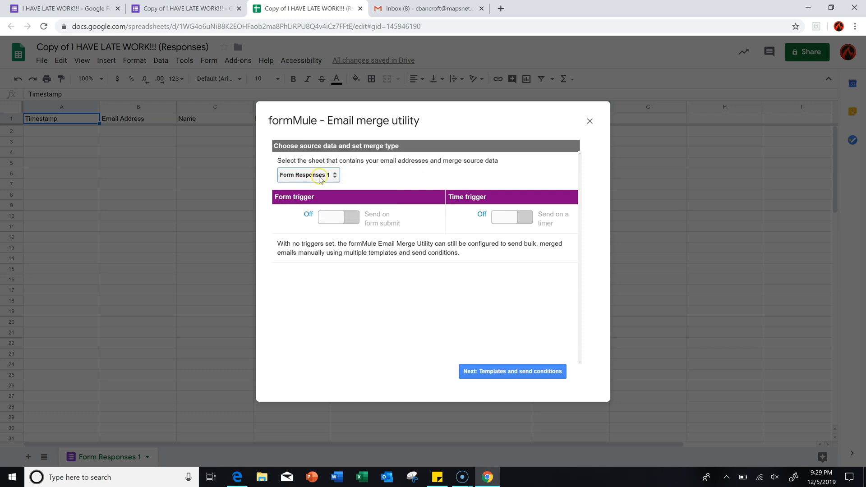
{"action": "left_click", "coordinate": [334, 218]}
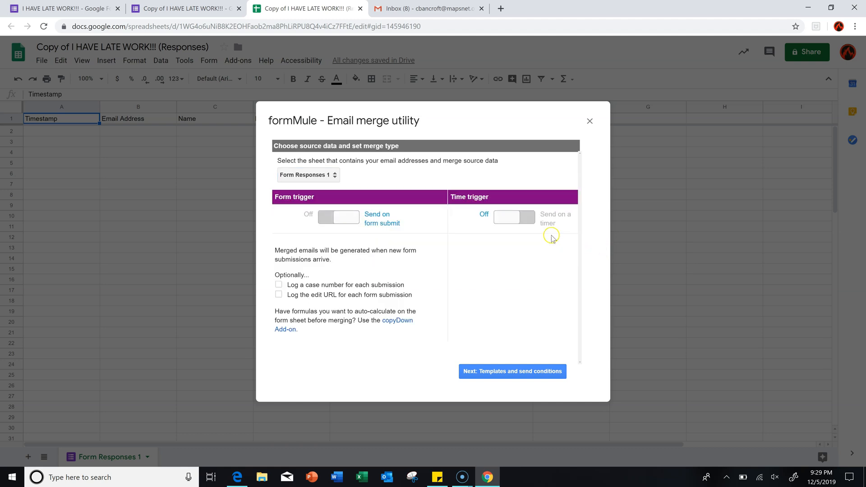
{"action": "left_click", "coordinate": [501, 222]}
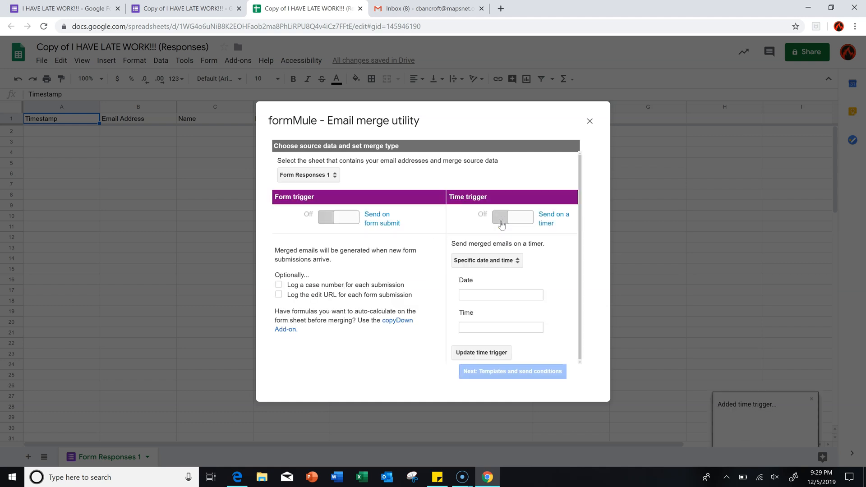
{"action": "left_click", "coordinate": [517, 220]}
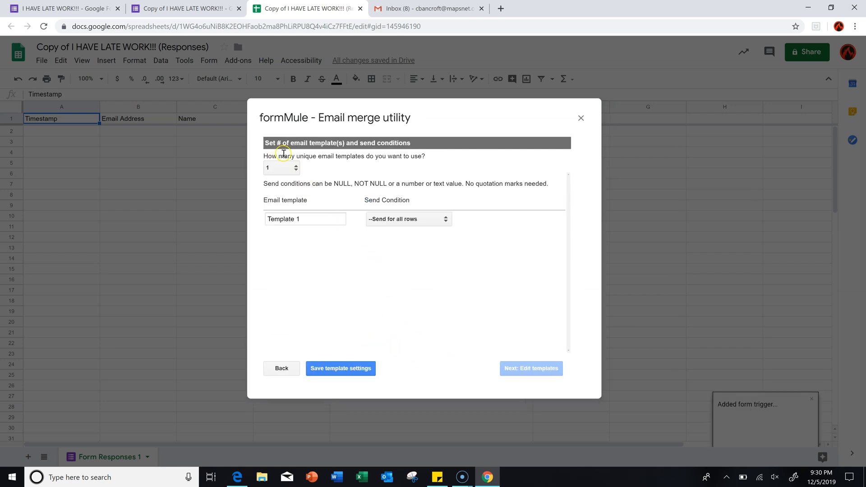
- Rename Template 1 to 'Late Work', keep '--Send for all rows', save, and proceed to editing
{"action": "left_click_drag", "start_coordinate": [313, 219], "coordinate": [262, 222]}
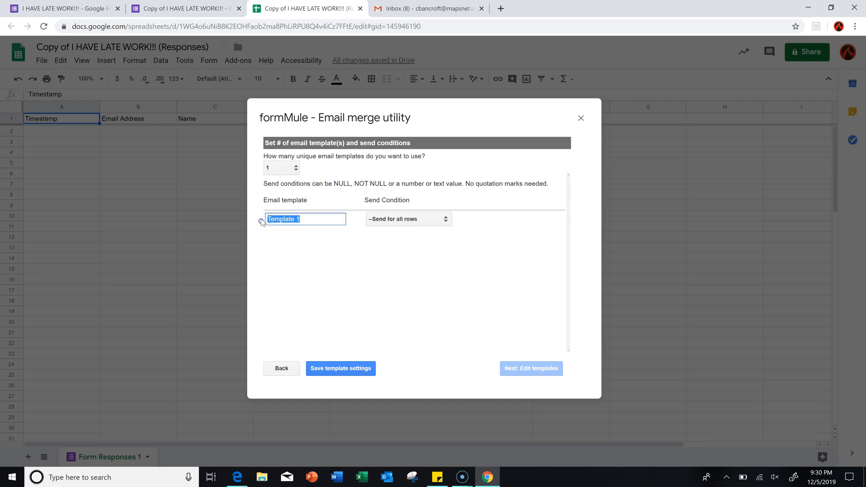
{"action": "type", "text": "Late Work"}
{"action": "left_click", "coordinate": [403, 221]}
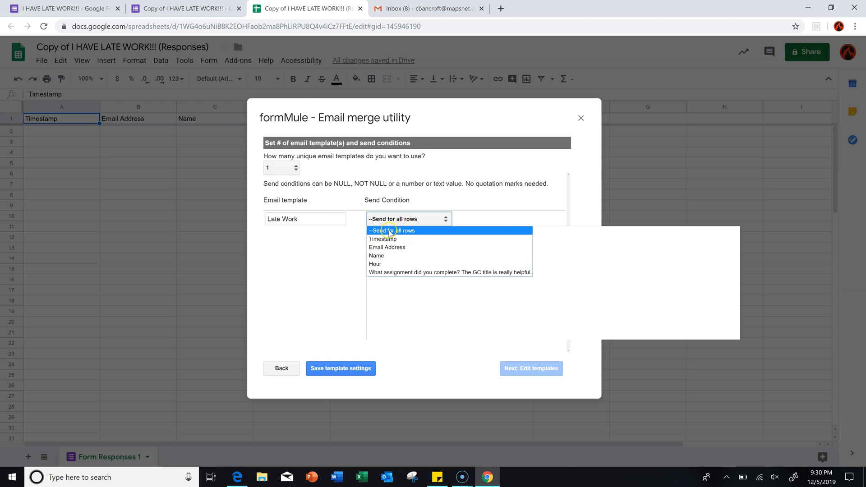
{"action": "left_click", "coordinate": [389, 231]}
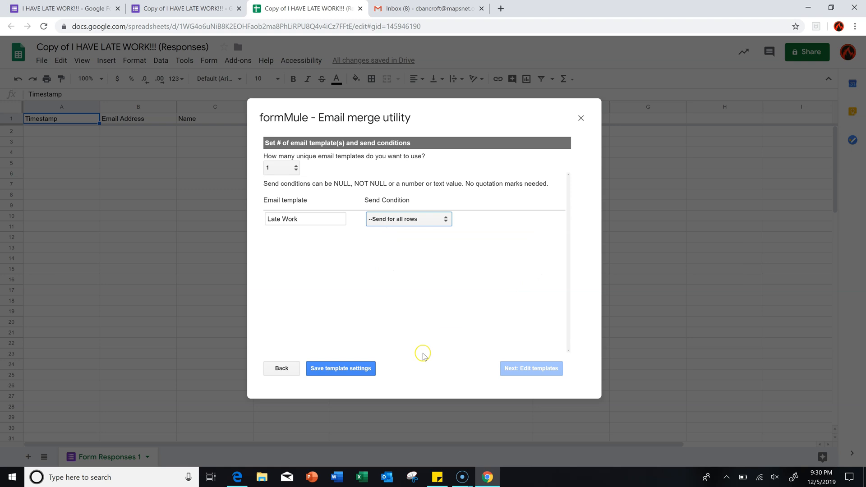
{"action": "left_click", "coordinate": [340, 369]}
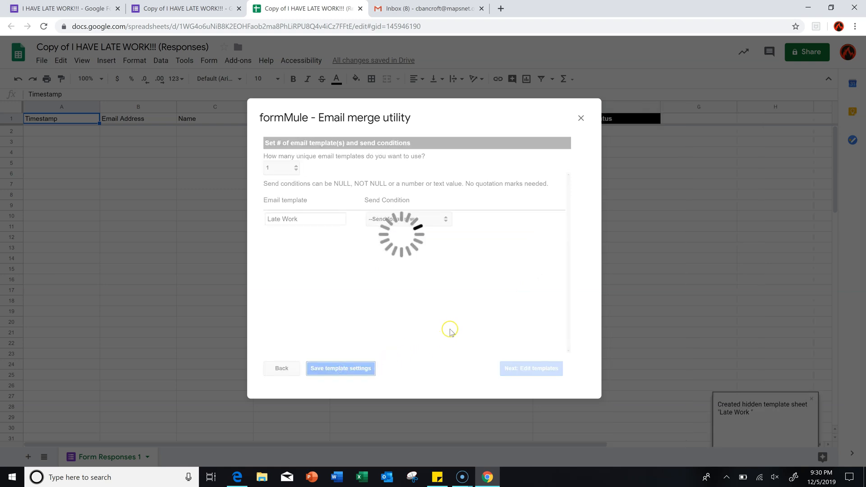
{"action": "left_click", "coordinate": [532, 370]}
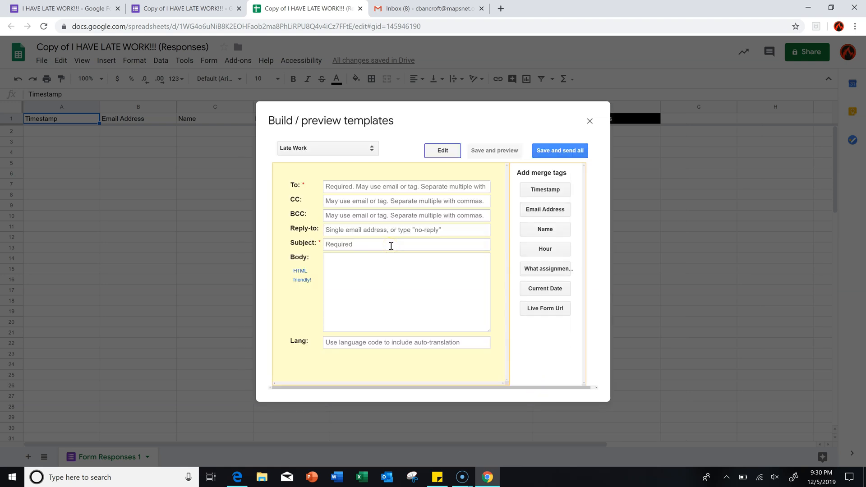
- Address the Late Work template to your own email address with subject 'Late Work'
{"action": "left_click", "coordinate": [336, 187]}
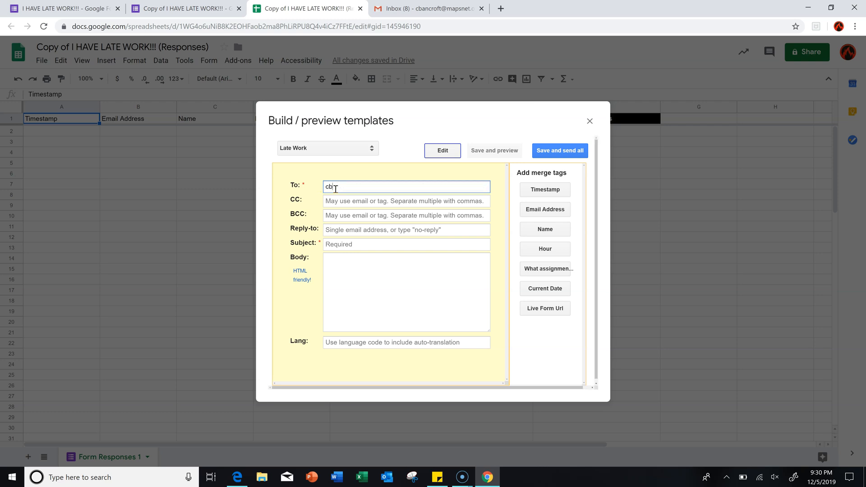
{"action": "left_click", "coordinate": [405, 263]}
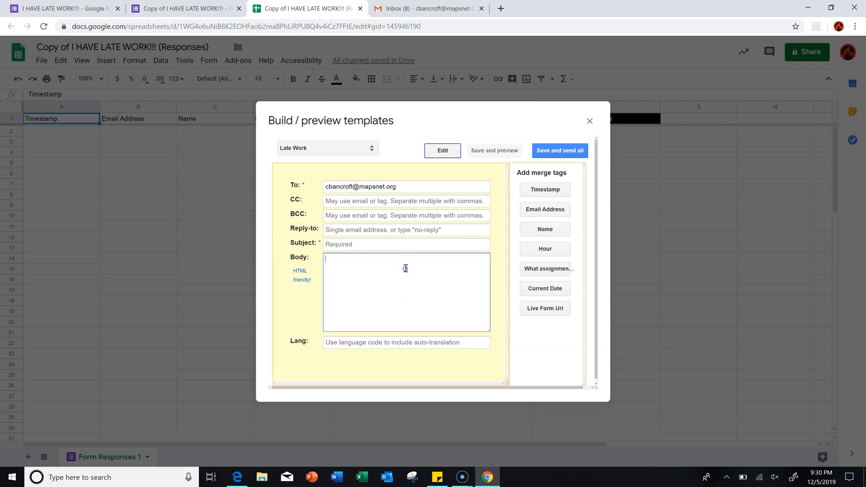
{"action": "left_click", "coordinate": [350, 244]}
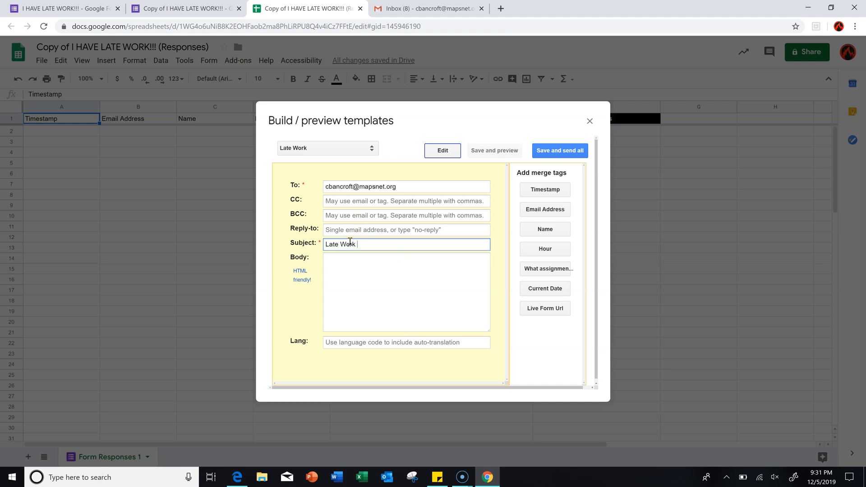
{"action": "left_click", "coordinate": [388, 292]}
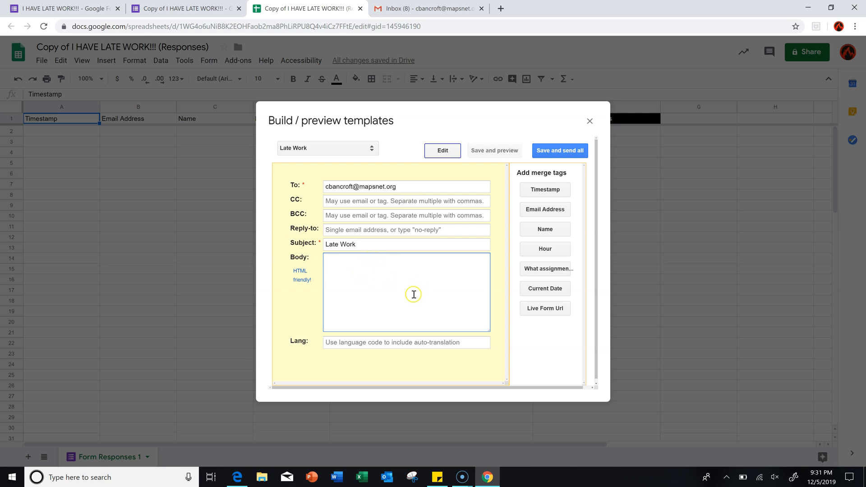
- Insert Timestamp, Email Address, Name, Hour, assignment question and Current Date tags into the body, then save
{"action": "left_click", "coordinate": [537, 194]}
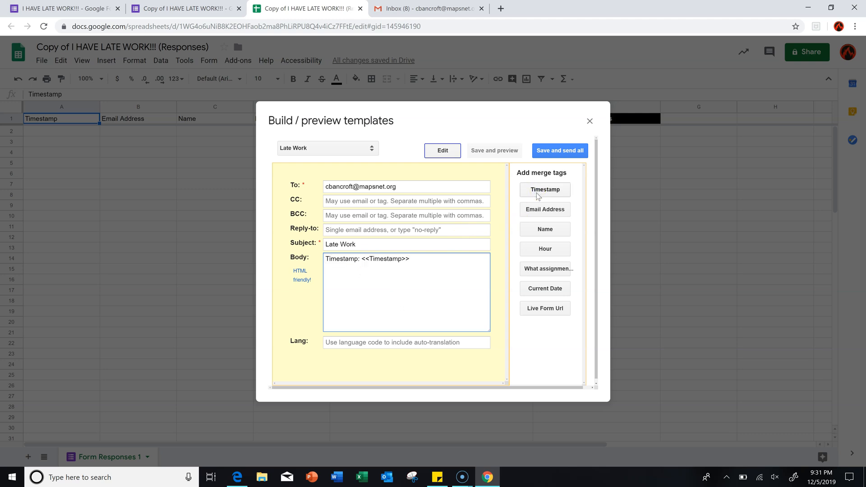
{"action": "left_click", "coordinate": [545, 211]}
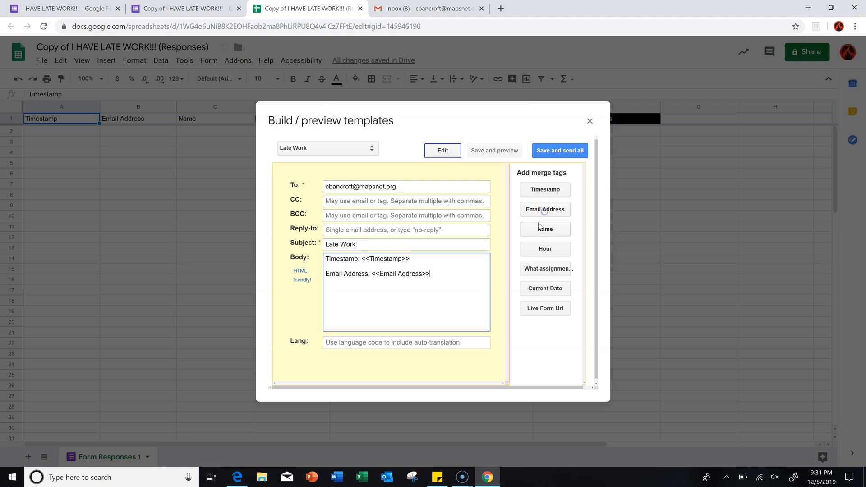
{"action": "left_click", "coordinate": [545, 230]}
{"action": "left_click", "coordinate": [545, 251]}
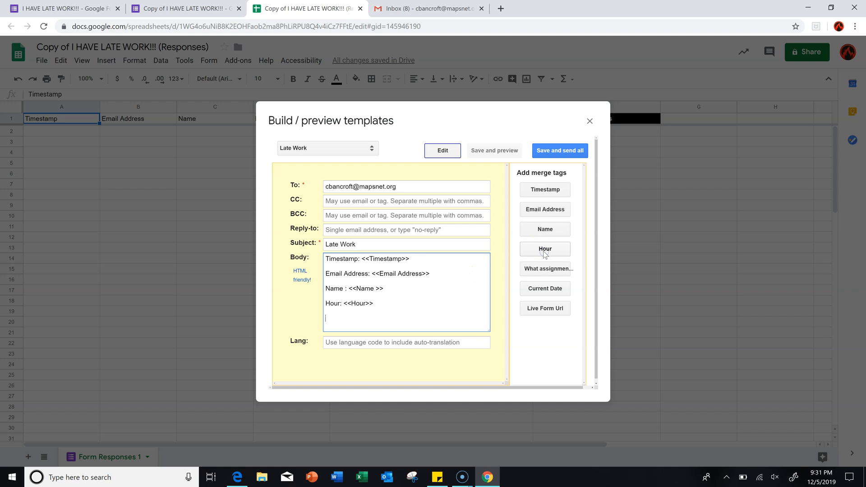
{"action": "left_click", "coordinate": [544, 270]}
{"action": "left_click", "coordinate": [537, 292]}
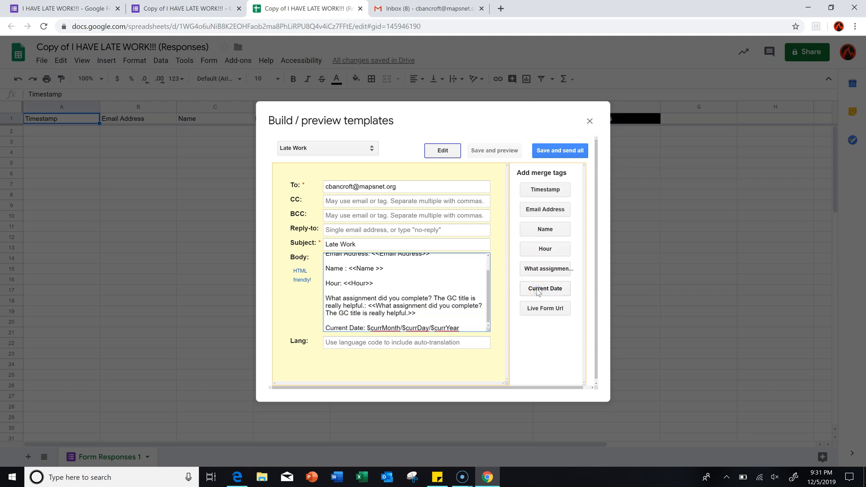
{"action": "left_click", "coordinate": [548, 280]}
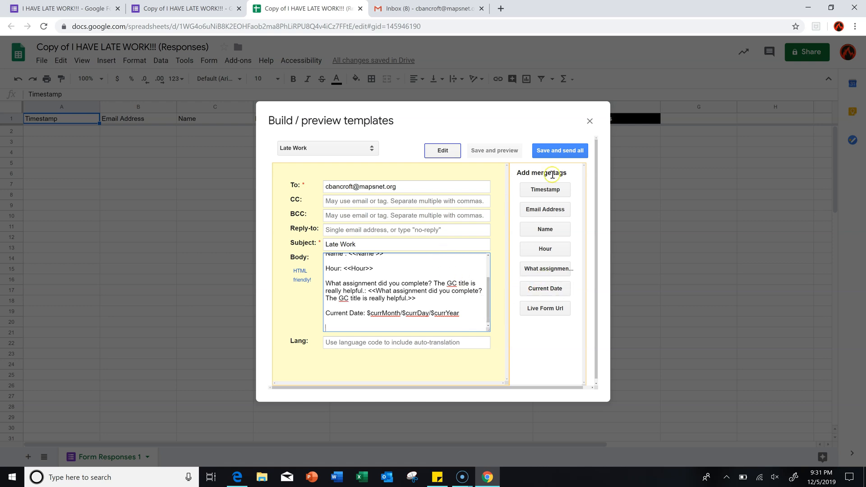
{"action": "left_click", "coordinate": [553, 155]}
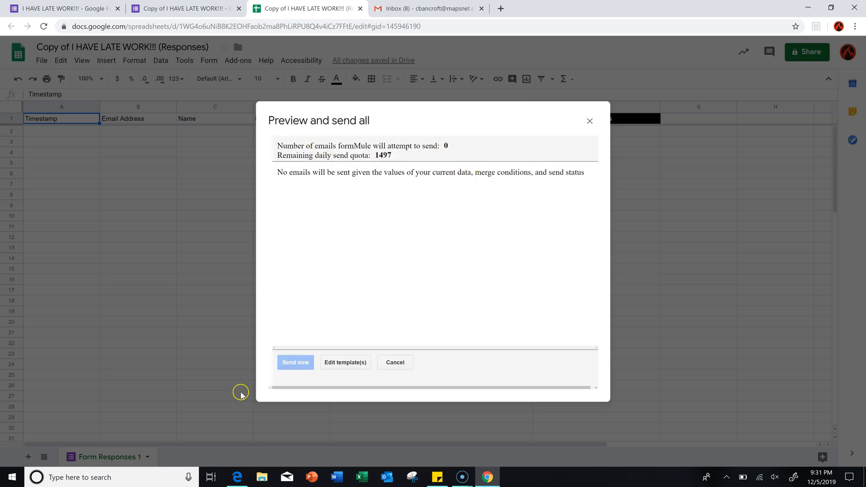
- Review the send preview showing 0 emails and quota 1497, then close it without sending
{"action": "left_click_drag", "start_coordinate": [387, 154], "coordinate": [371, 153]}
{"action": "left_click", "coordinate": [360, 257]}
{"action": "left_click", "coordinate": [589, 121]}
{"action": "mouse_move", "coordinate": [581, 118]}
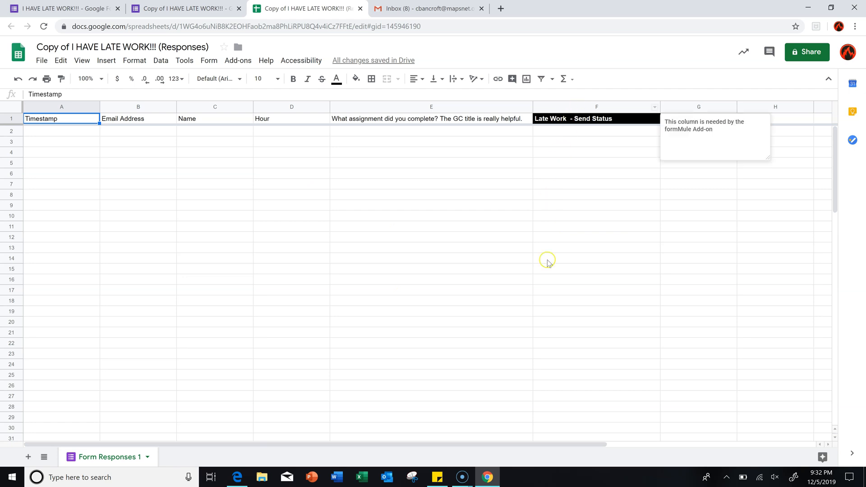
- Open the live preview of the late-work form from the form editor
{"action": "left_click", "coordinate": [170, 13]}
{"action": "left_click", "coordinate": [405, 117]}
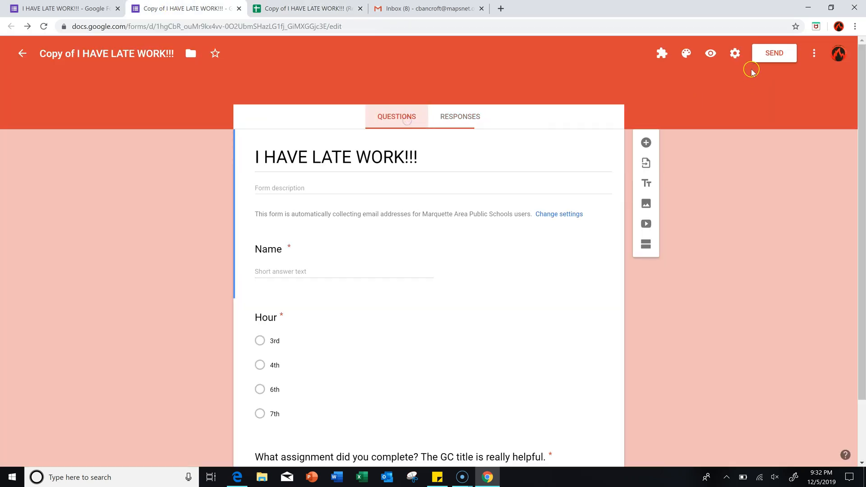
{"action": "left_click", "coordinate": [710, 53]}
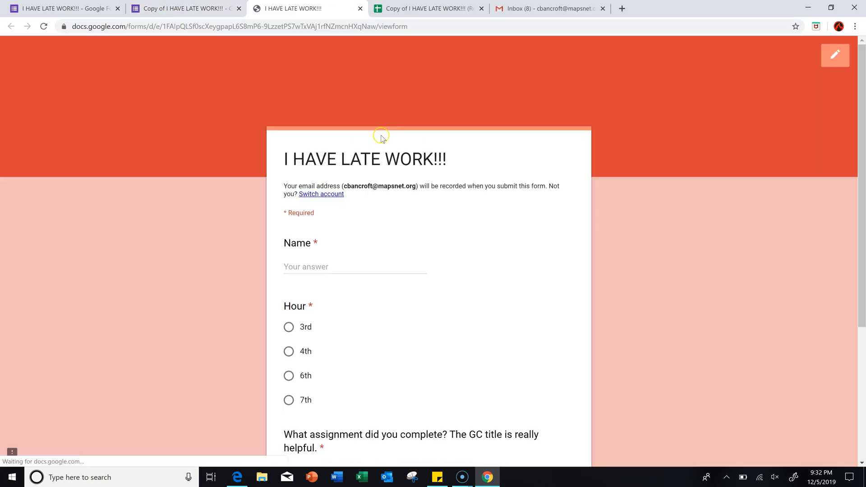
{"action": "scroll", "coordinate": [323, 198], "scroll_direction": "down", "scroll_amount": 2}
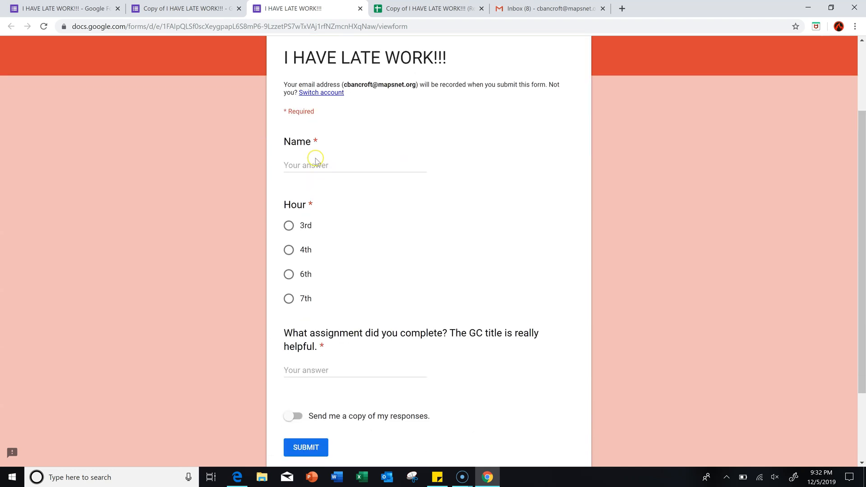
- Submit a test response with a student name, Hour 3rd and assignment 'Test'
{"action": "left_click", "coordinate": [317, 166]}
{"action": "type", "text": "c"}
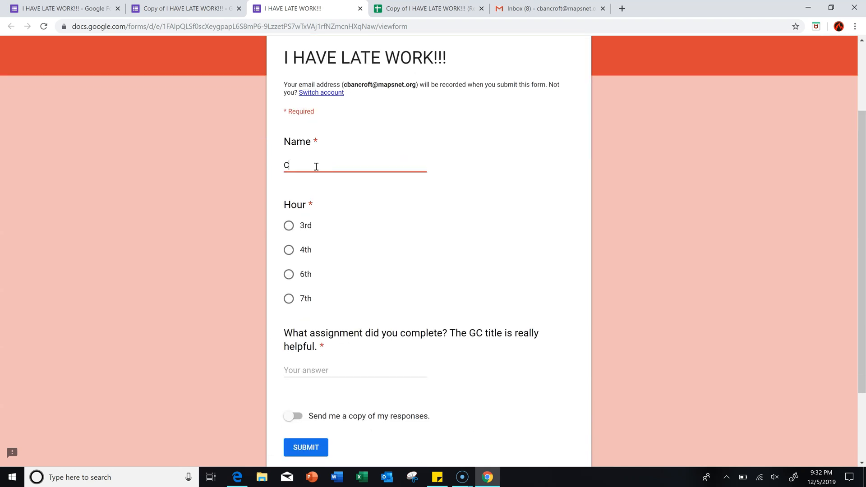
{"action": "key", "text": "Tab"}
{"action": "left_click", "coordinate": [289, 225]}
{"action": "left_click", "coordinate": [343, 366]}
{"action": "type", "text": "Test"}
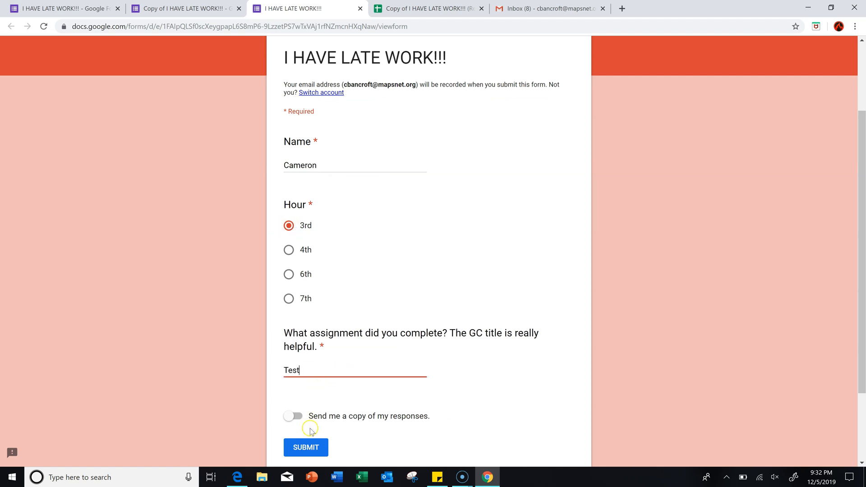
{"action": "left_click", "coordinate": [319, 449]}
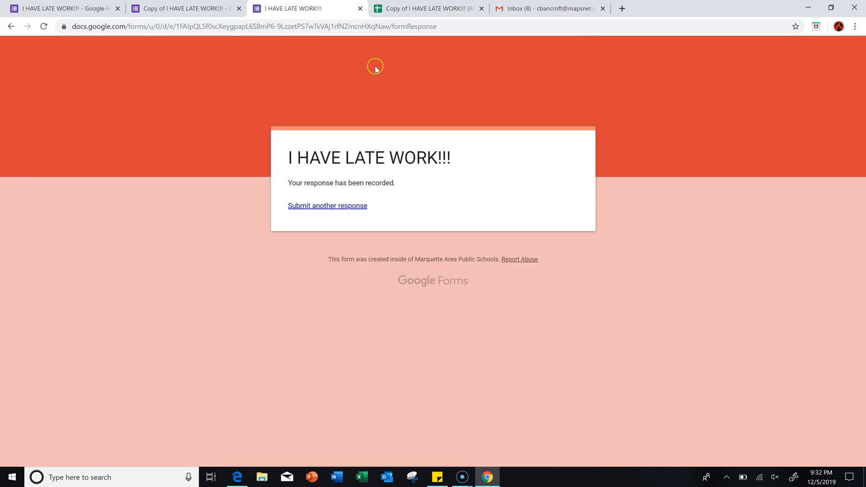
{"action": "left_click", "coordinate": [437, 8]}
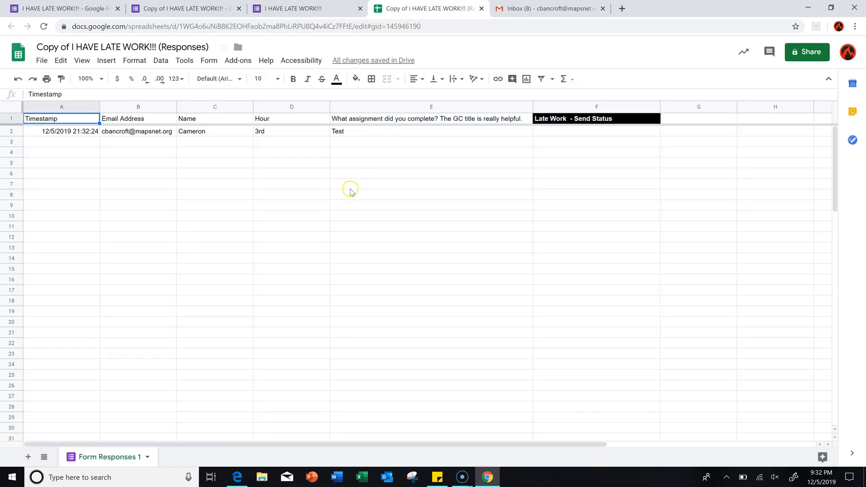
- Check that row 2 shows Hour 3rd, assignment Test, and an email sent at 21:32:35
{"action": "left_click", "coordinate": [345, 195]}
{"action": "left_click", "coordinate": [326, 156]}
{"action": "left_click", "coordinate": [329, 132]}
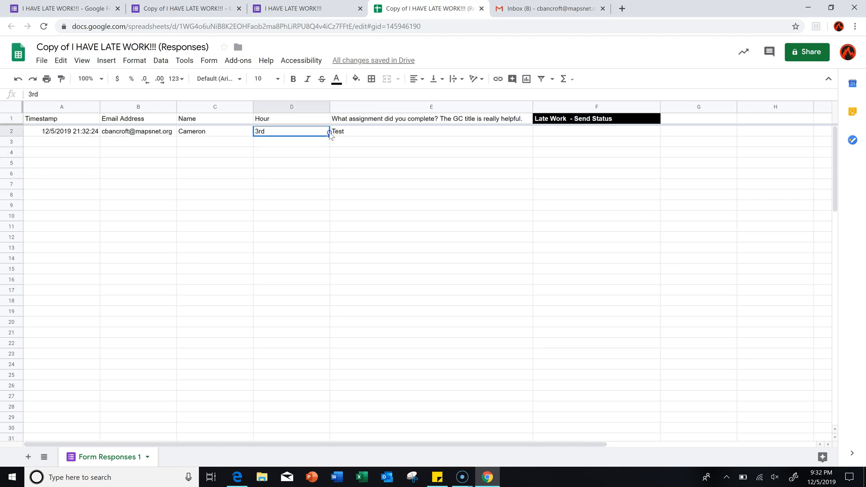
{"action": "left_click", "coordinate": [356, 135]}
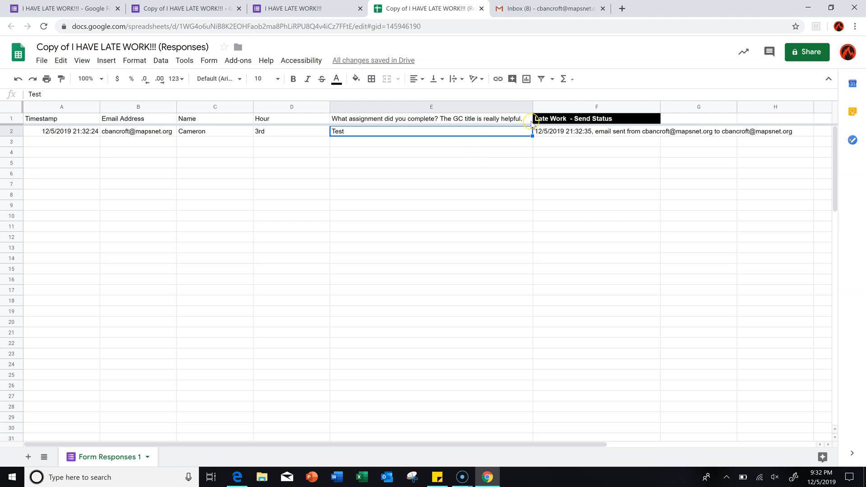
{"action": "left_click", "coordinate": [539, 134]}
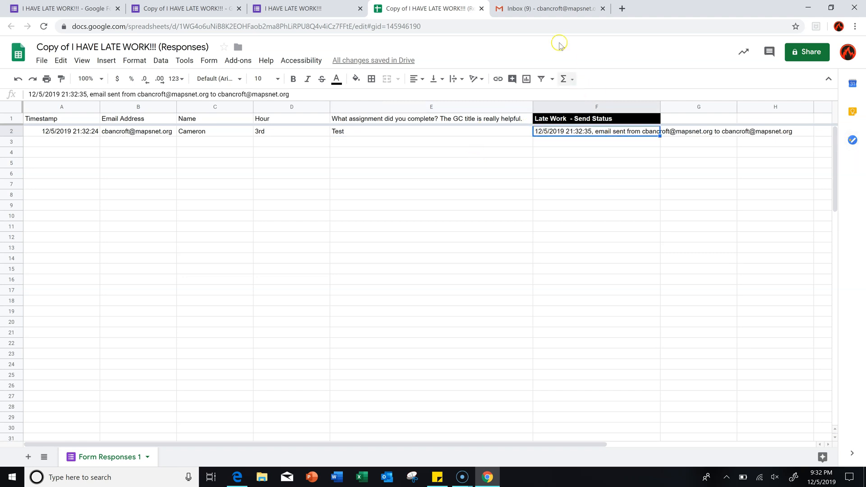
- Open the Late Work email and review its name, Hour 3rd, Current Date and Test assignment lines
{"action": "left_click", "coordinate": [534, 7]}
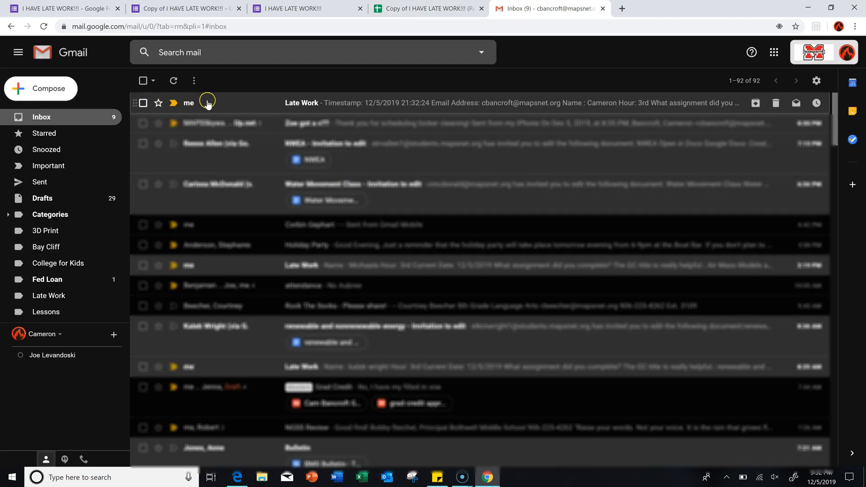
{"action": "left_click", "coordinate": [217, 108]}
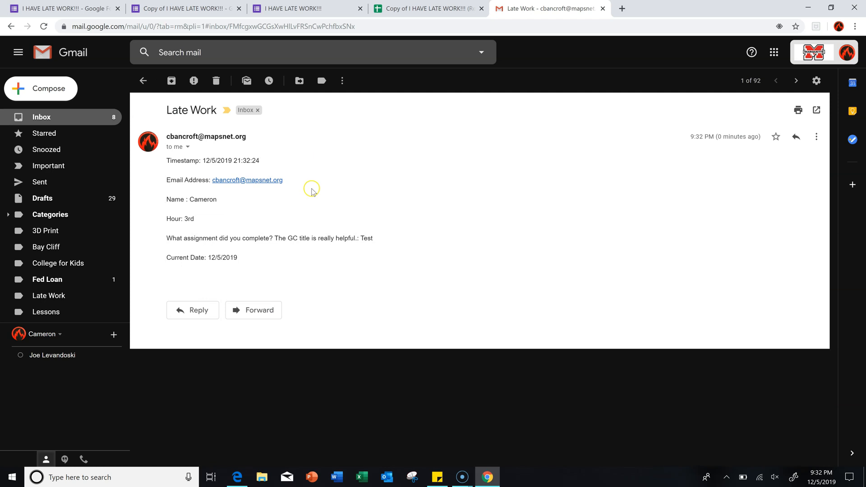
{"action": "triple_click", "coordinate": [169, 198]}
{"action": "triple_click", "coordinate": [175, 217]}
{"action": "triple_click", "coordinate": [274, 250]}
{"action": "left_click", "coordinate": [326, 239]}
{"action": "double_click", "coordinate": [367, 238]}
{"action": "left_click", "coordinate": [240, 252]}
- Return to the late-work form editor, now listing 1 response
{"action": "left_click", "coordinate": [287, 9]}
{"action": "left_click", "coordinate": [190, 9]}
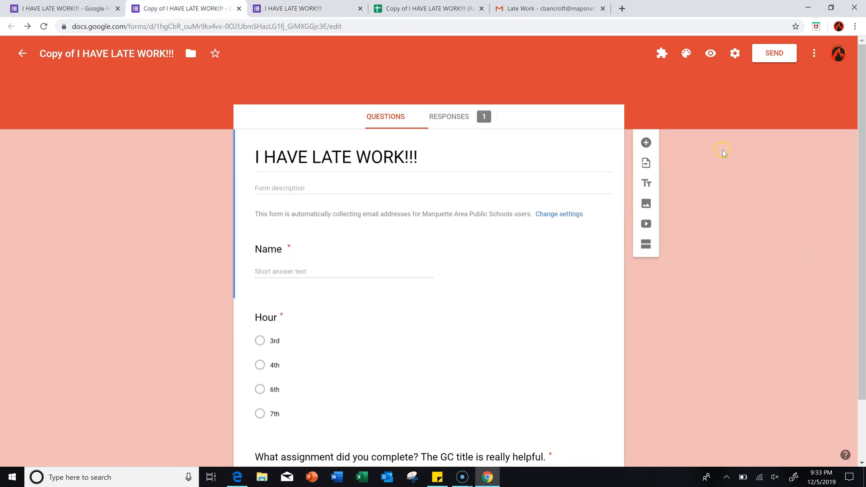
{"action": "left_click", "coordinate": [519, 231]}
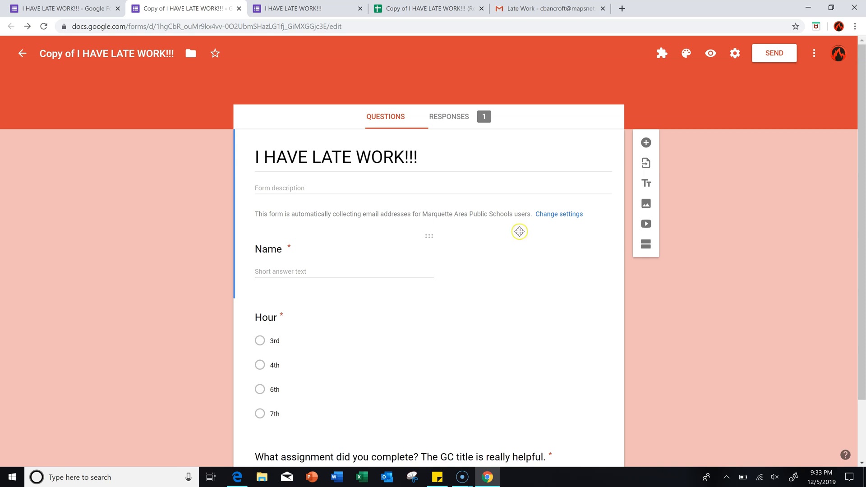